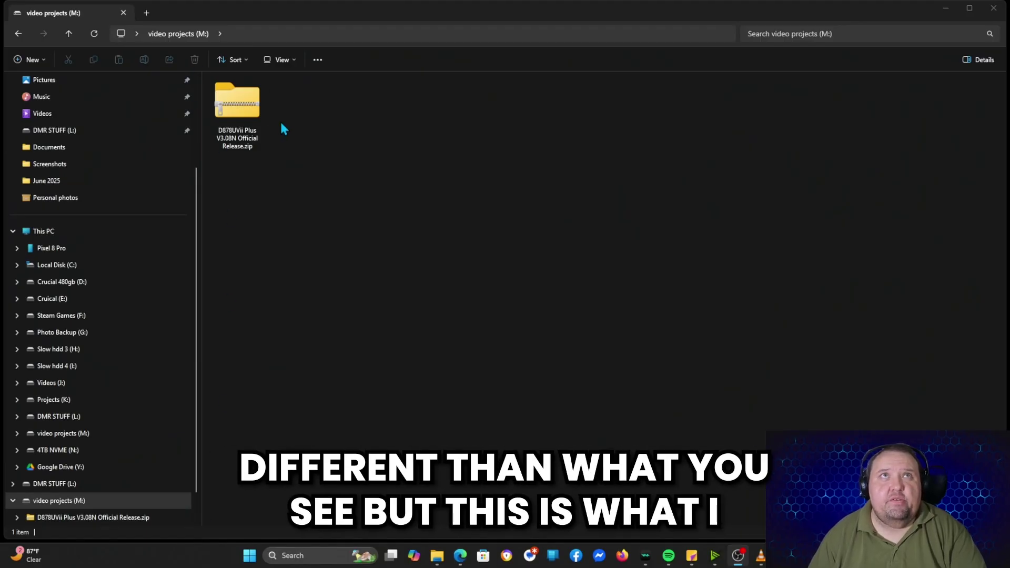
Step: Extract D878UVii Plus V3.08N Official Release.zip into M:\D878UVii Plus V3.08N Official Release
{"action": "right_click", "coordinate": [243, 114]}
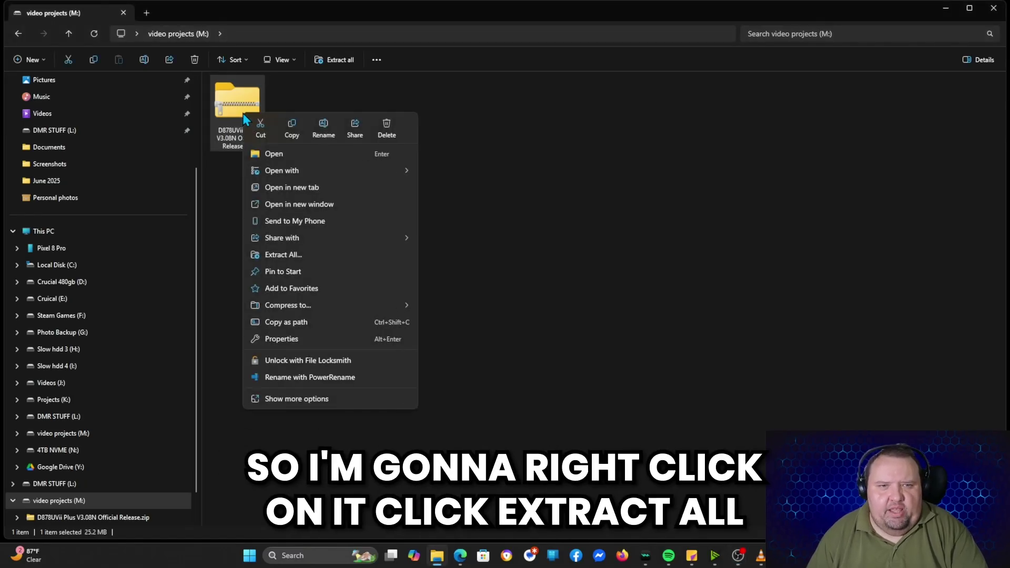
{"action": "left_click", "coordinate": [303, 255]}
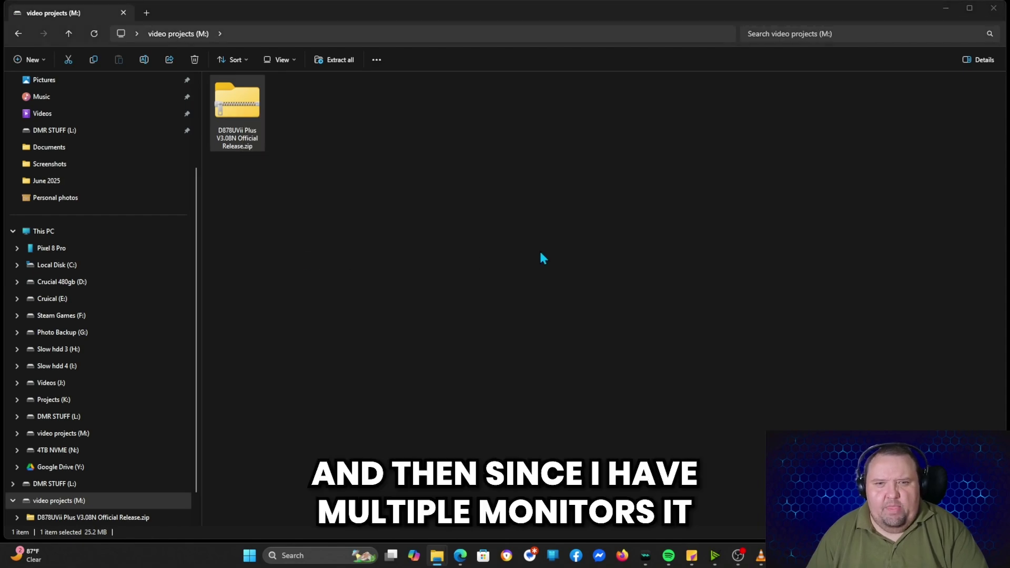
{"action": "left_click_drag", "start_coordinate": [1009, 124], "coordinate": [535, 190]}
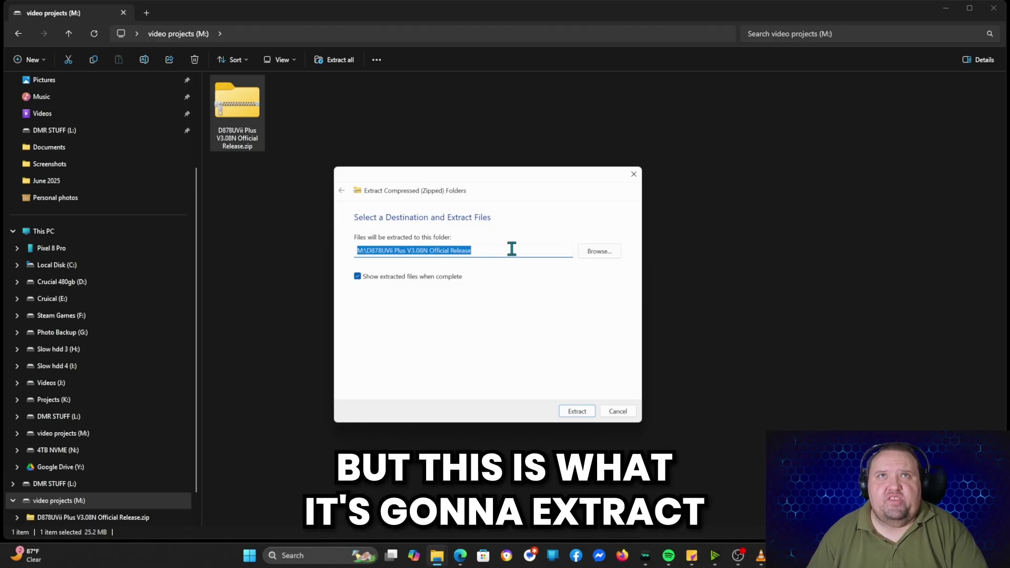
{"action": "left_click", "coordinate": [577, 412]}
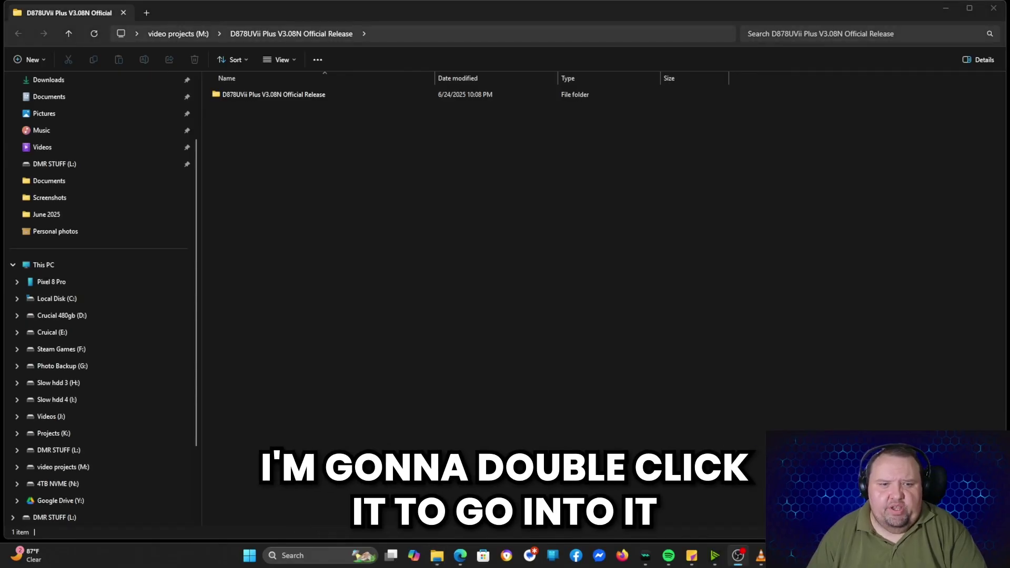
Step: In BT Firmware V10046, extract B707_Audio_AGHF_ET12_QX-V10046.zip into its own folder
{"action": "double_click", "coordinate": [286, 99]}
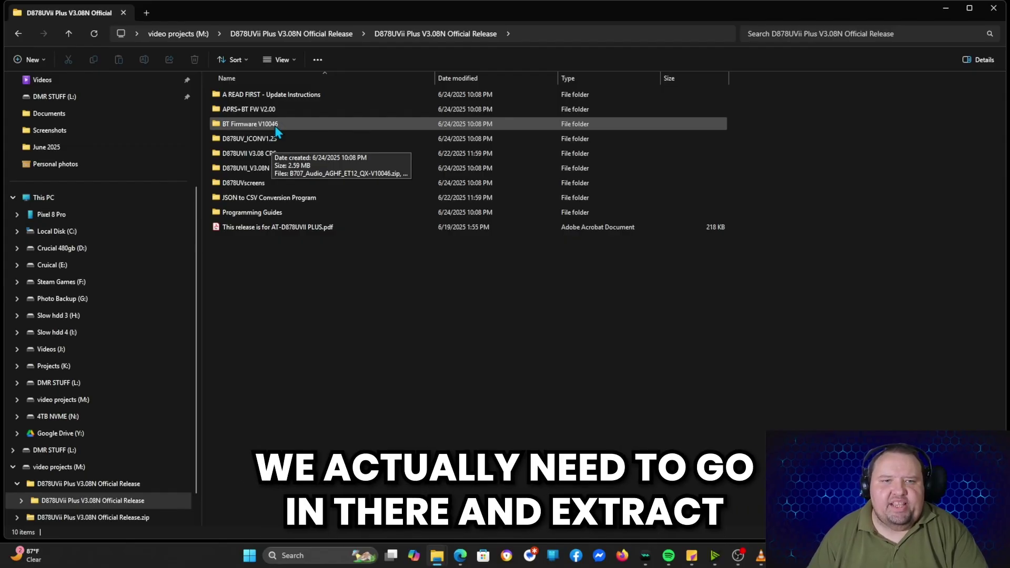
{"action": "double_click", "coordinate": [276, 127]}
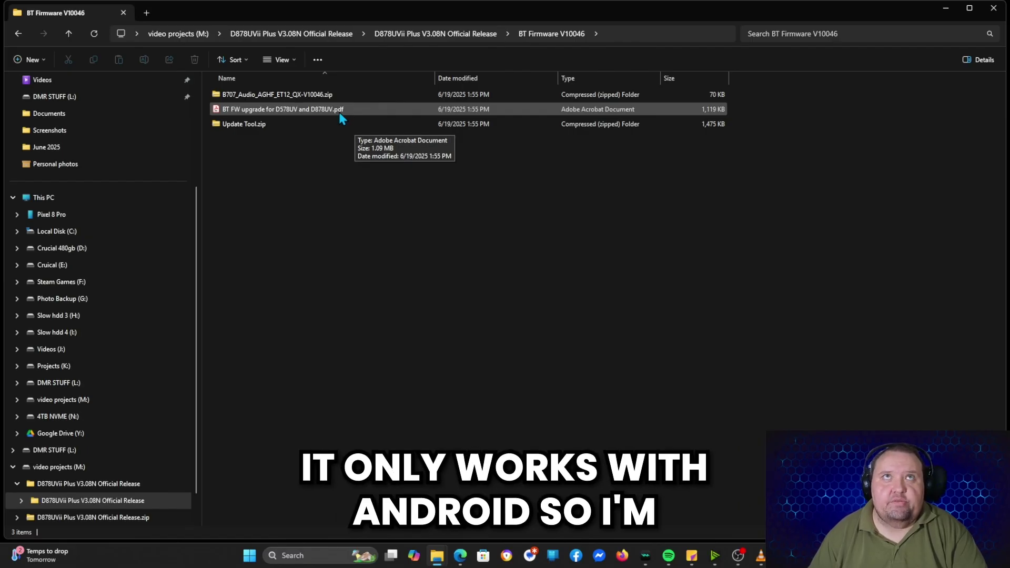
{"action": "left_click", "coordinate": [297, 97]}
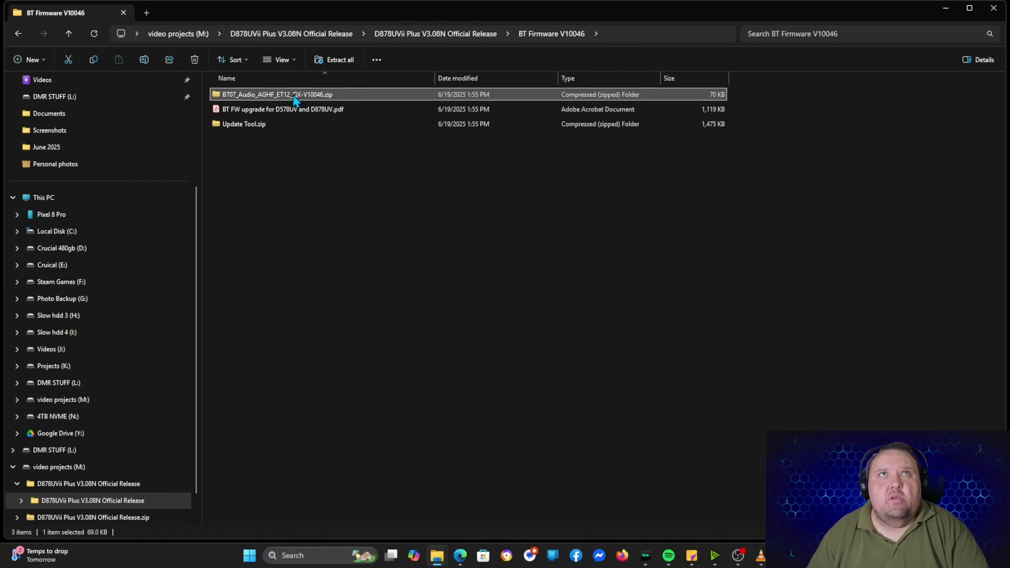
{"action": "right_click", "coordinate": [293, 96]}
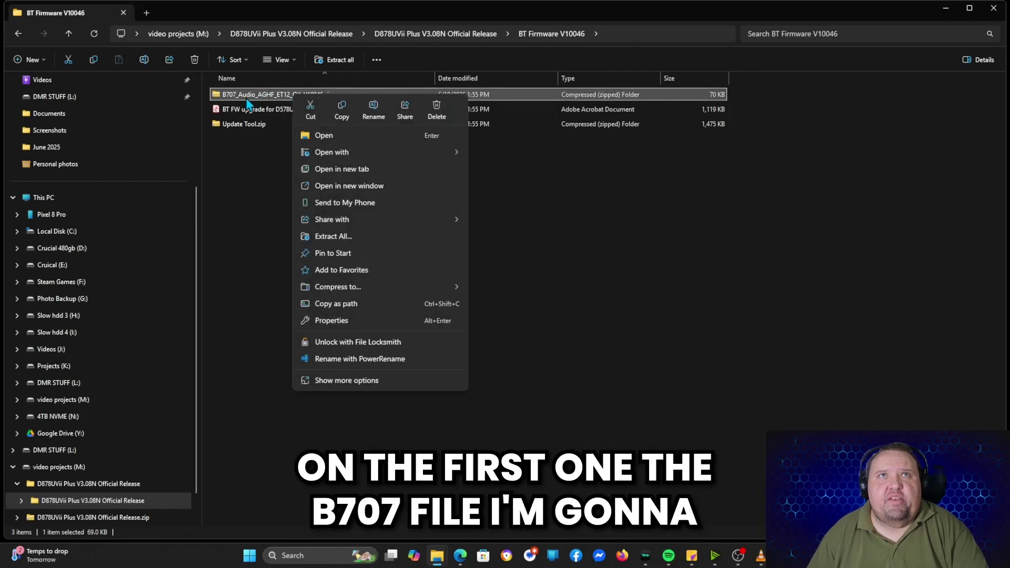
{"action": "left_click", "coordinate": [346, 237]}
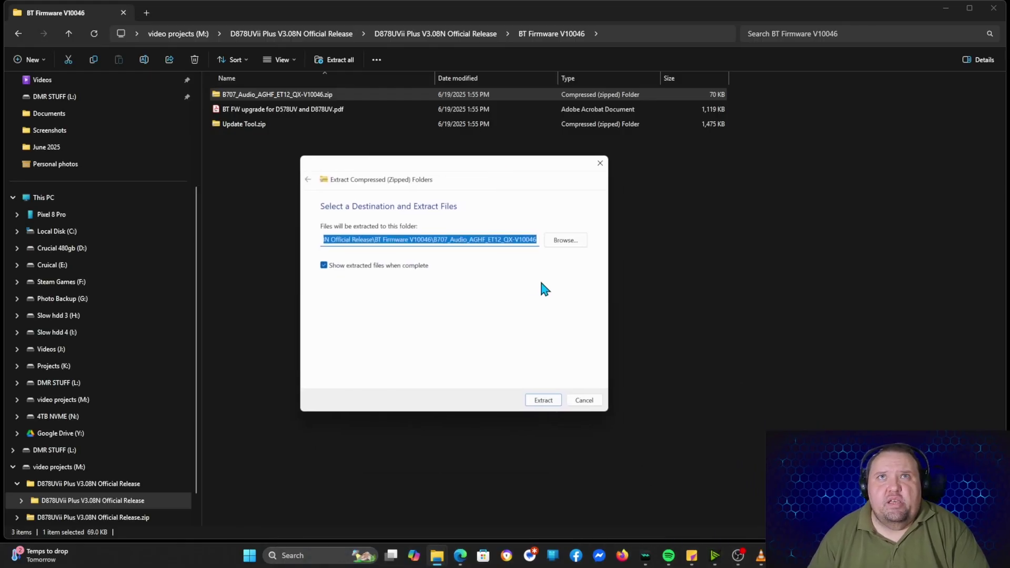
{"action": "left_click", "coordinate": [554, 401]}
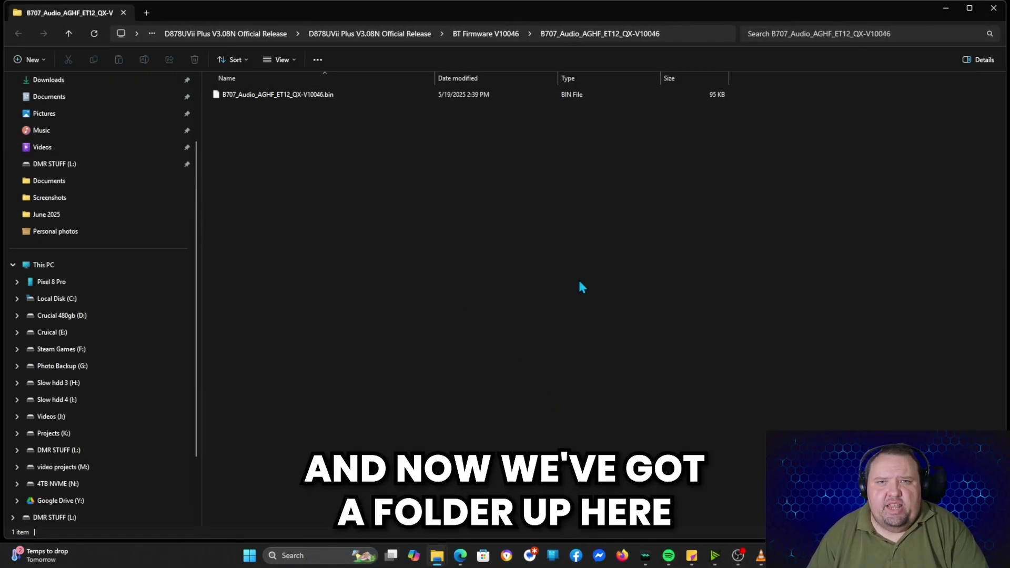
{"action": "left_click", "coordinate": [483, 33]}
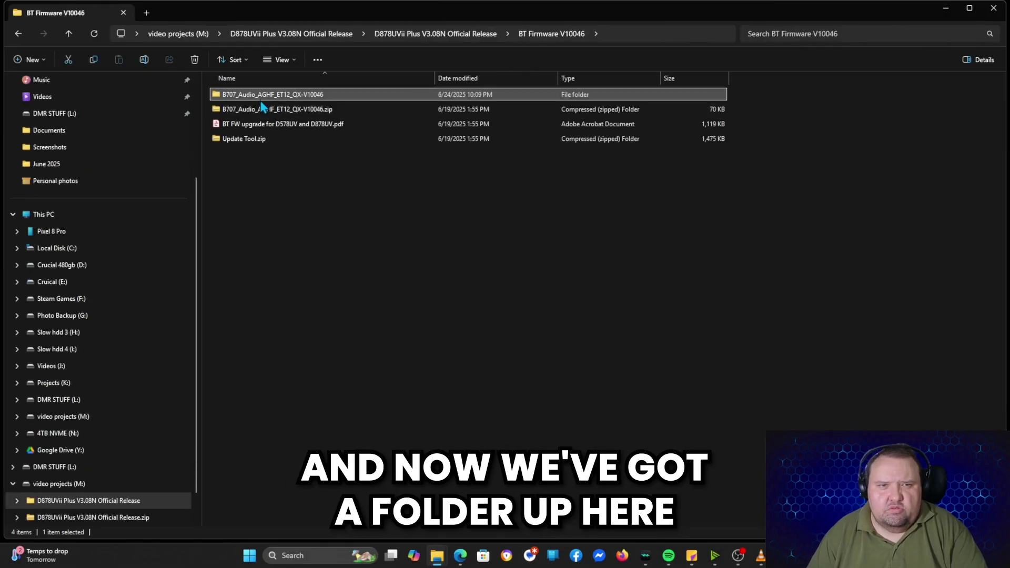
Step: Copy B707_Audio_AGHF_ET12_QX-V10046.bin from its extracted folder up into BT Firmware V10046
{"action": "double_click", "coordinate": [316, 95]}
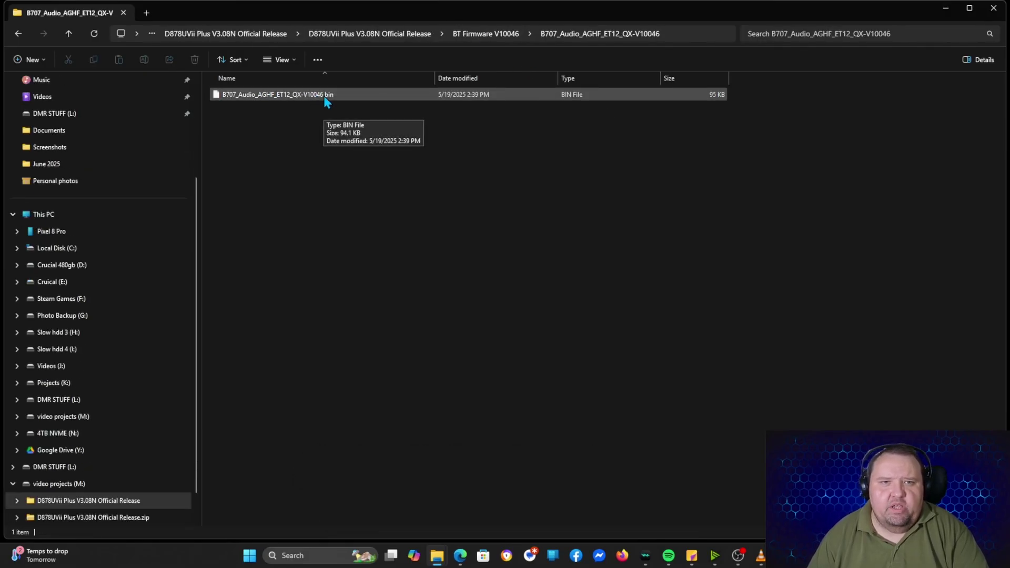
{"action": "right_click", "coordinate": [324, 95]}
{"action": "left_click", "coordinate": [373, 111]}
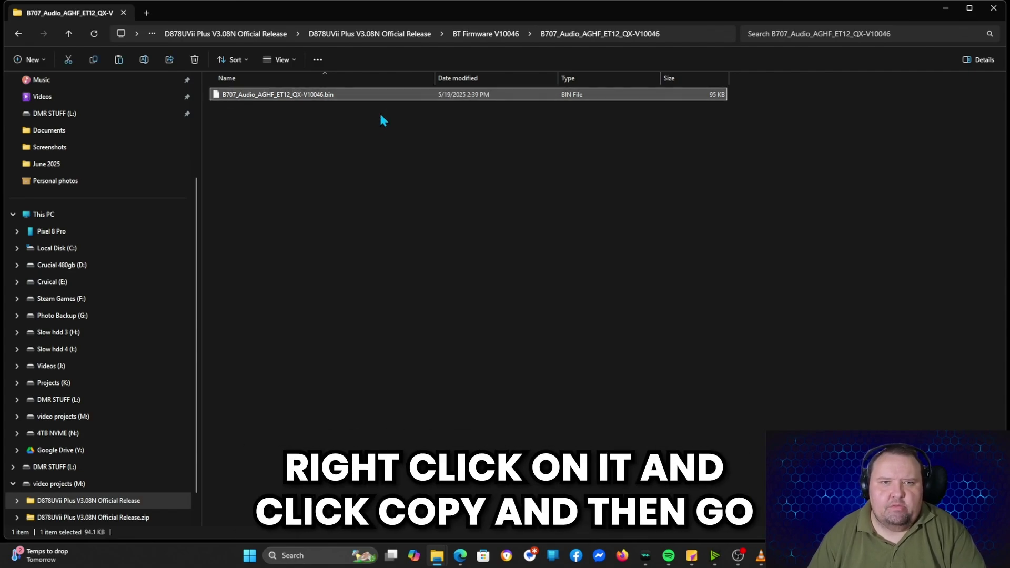
{"action": "left_click", "coordinate": [495, 34]}
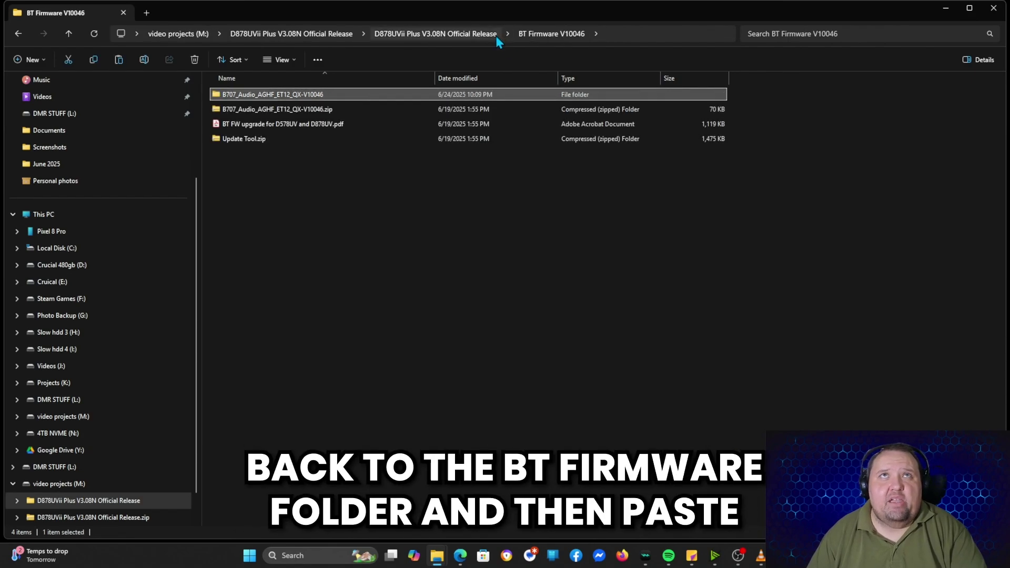
{"action": "right_click", "coordinate": [354, 243]}
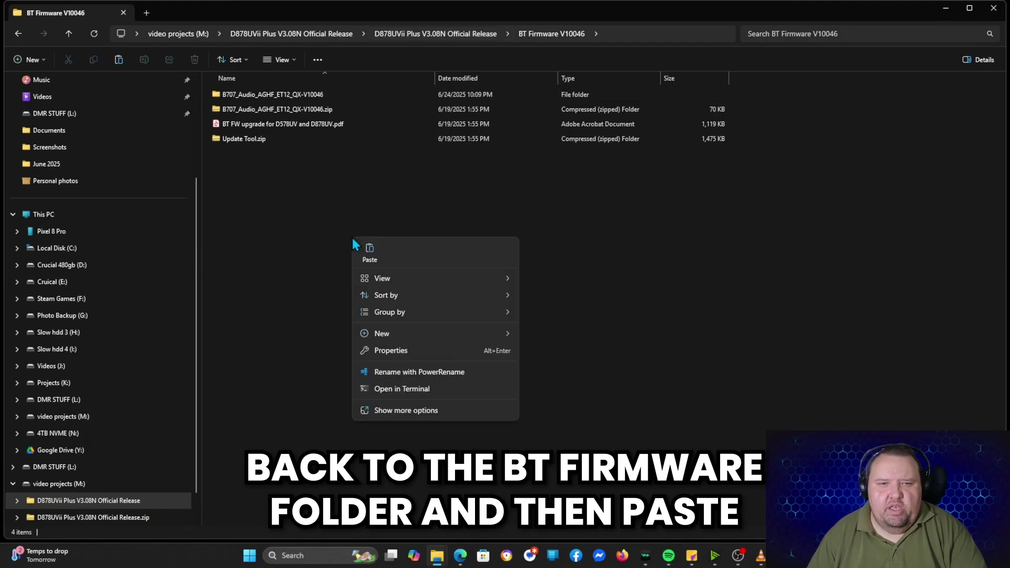
{"action": "left_click", "coordinate": [363, 249]}
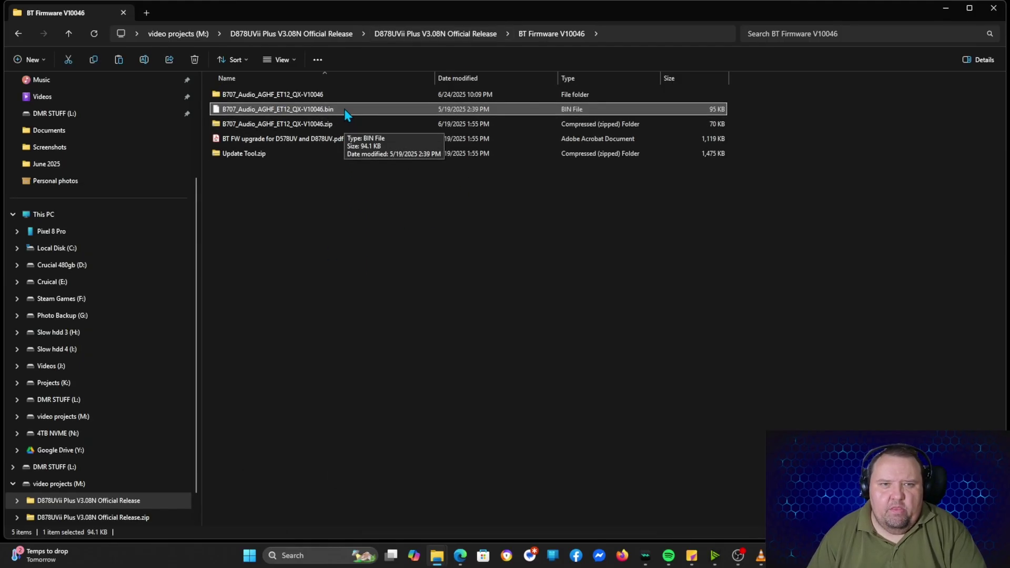
Step: Extract Update Tool.zip inside the BT Firmware V10046 folder
{"action": "right_click", "coordinate": [241, 156]}
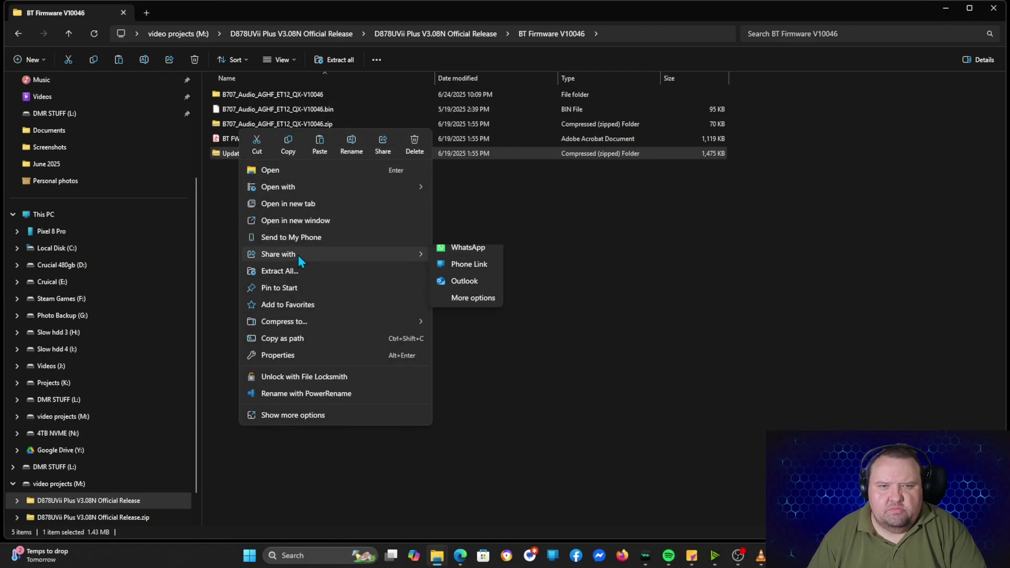
{"action": "left_click", "coordinate": [296, 272]}
{"action": "left_click", "coordinate": [542, 456]}
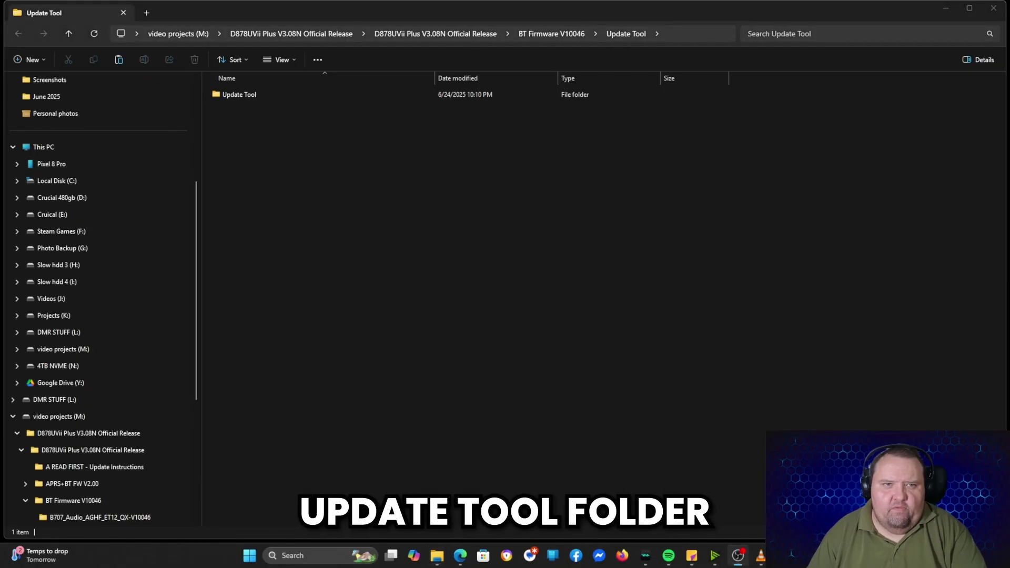
Step: Copy OTA _New tool_V3.0.apk from the Update Tool folder into BT Firmware V10046
{"action": "double_click", "coordinate": [240, 96]}
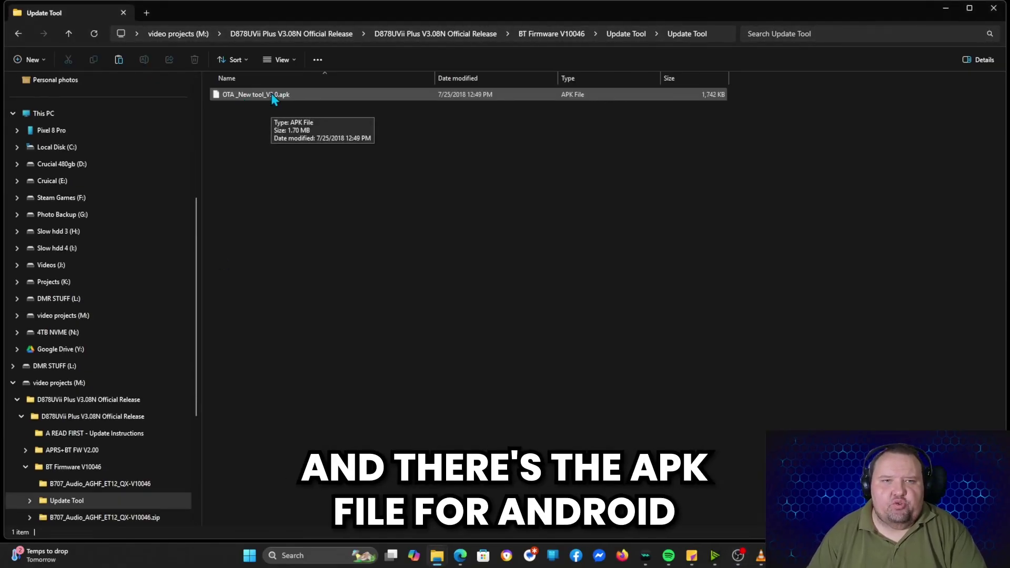
{"action": "right_click", "coordinate": [272, 96]}
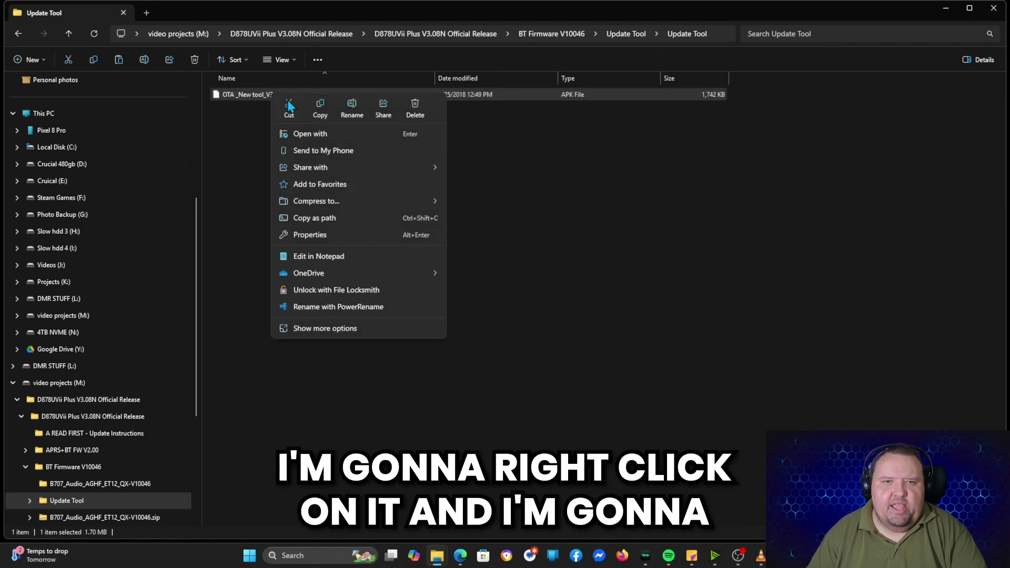
{"action": "left_click", "coordinate": [328, 109]}
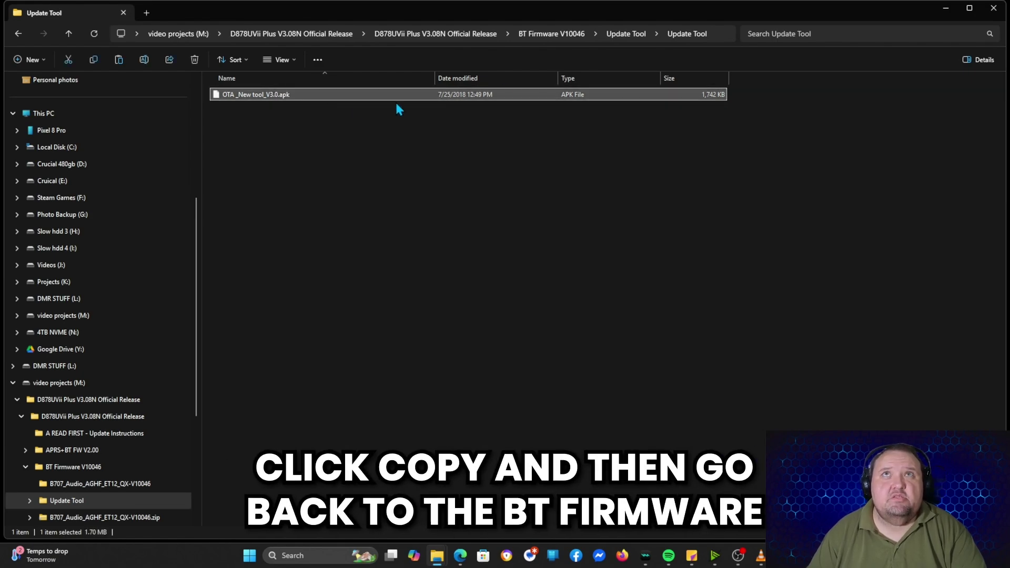
{"action": "left_click", "coordinate": [547, 34]}
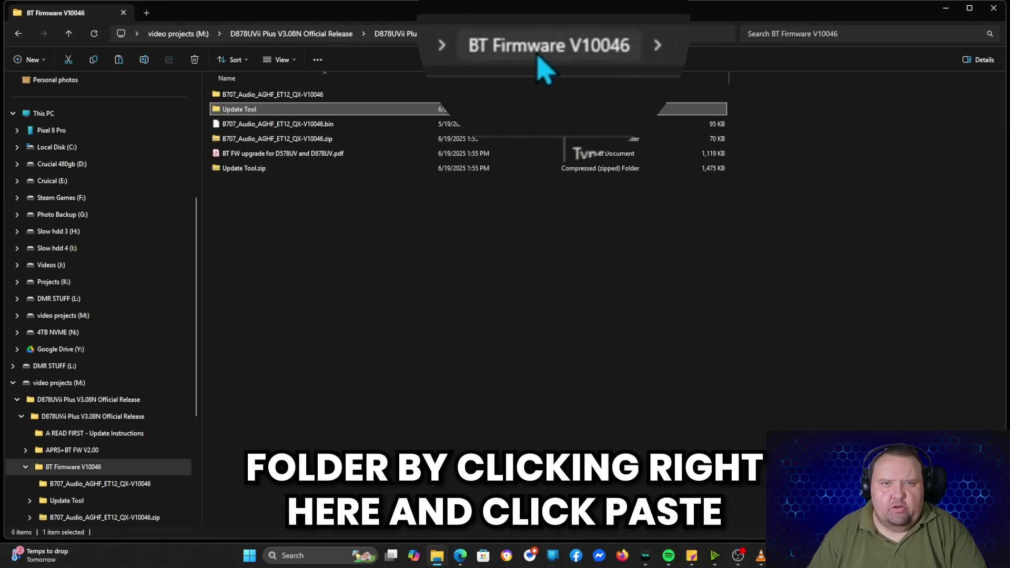
{"action": "right_click", "coordinate": [316, 284]}
{"action": "left_click", "coordinate": [332, 298]}
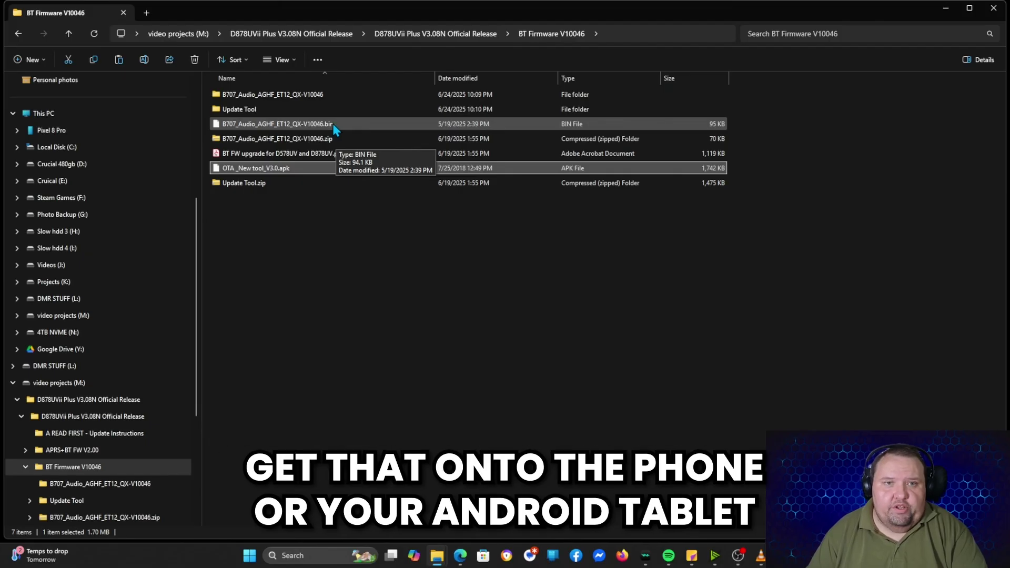
Step: Open the Pixel 8 Pro from the navigation pane, then launch AirDroid Cast from Start
{"action": "left_click", "coordinate": [47, 132]}
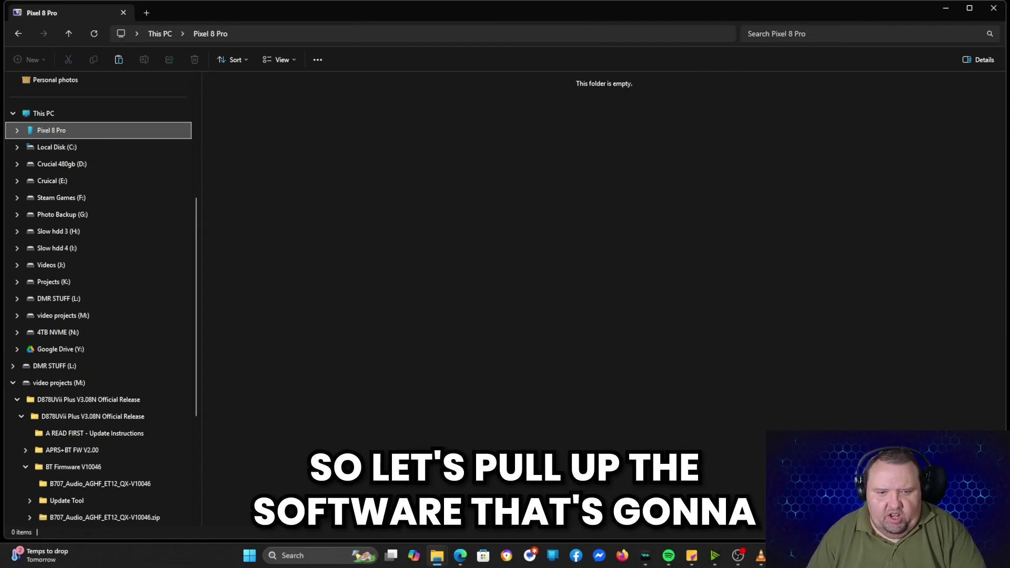
{"action": "key", "text": "super"}
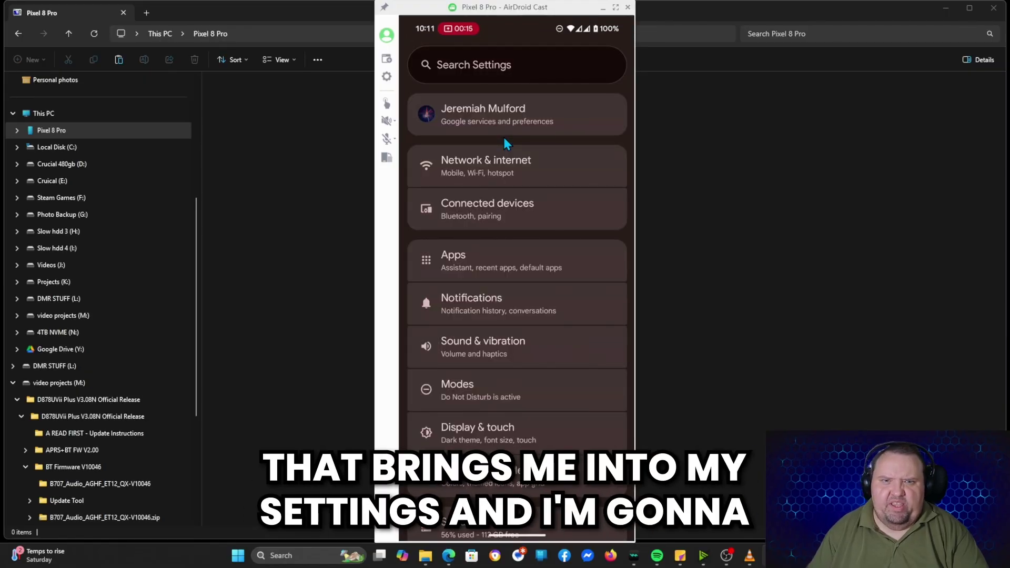
Step: On the mirrored phone, open Connected devices to switch USB to File transfer / Android Auto
{"action": "left_click", "coordinate": [504, 206]}
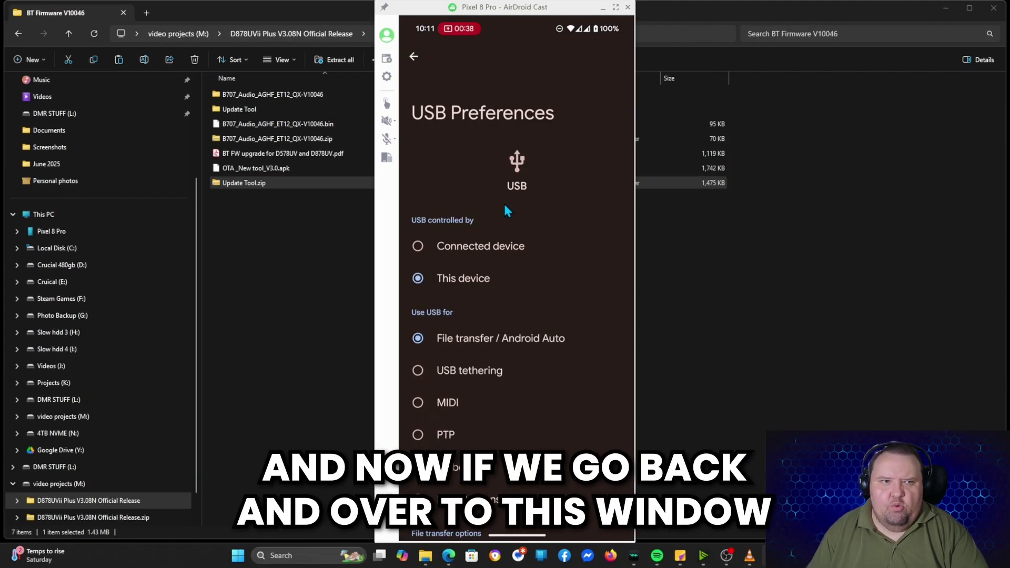
Step: Permanently delete the old firmware .bin and OTA .apk from Pixel 8 Pro Internal shared storage
{"action": "left_click", "coordinate": [273, 287]}
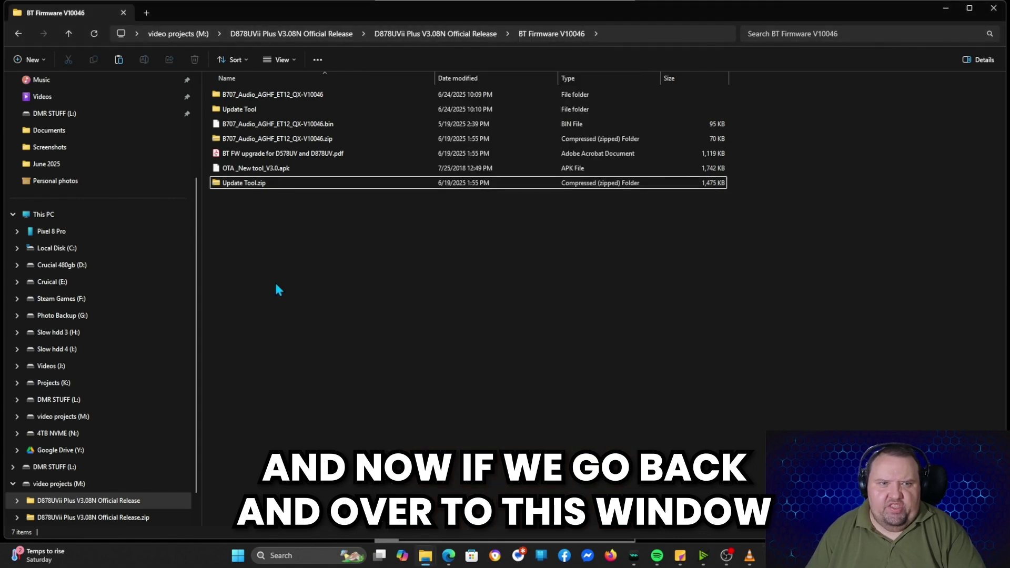
{"action": "left_click", "coordinate": [60, 238]}
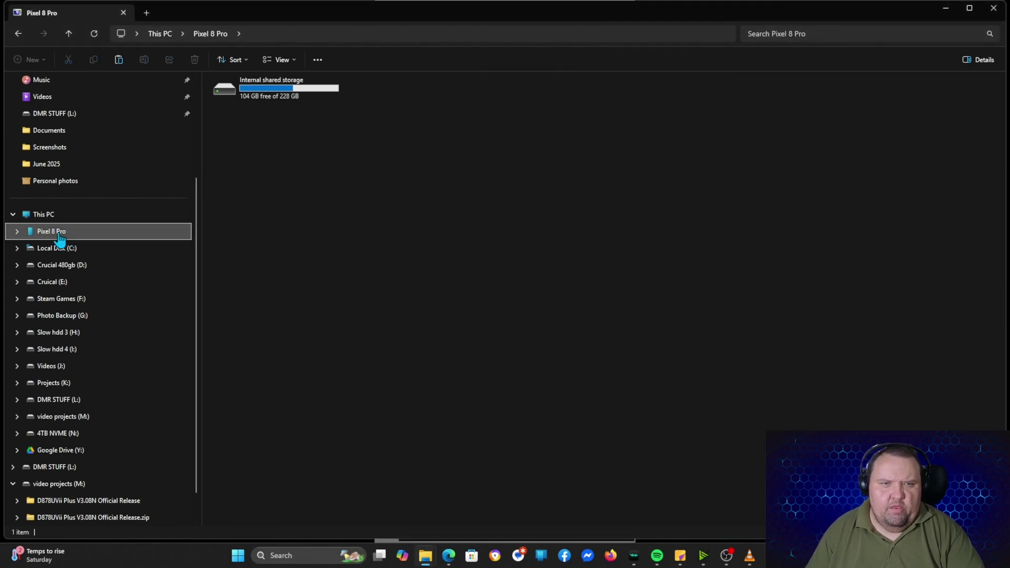
{"action": "double_click", "coordinate": [292, 90]}
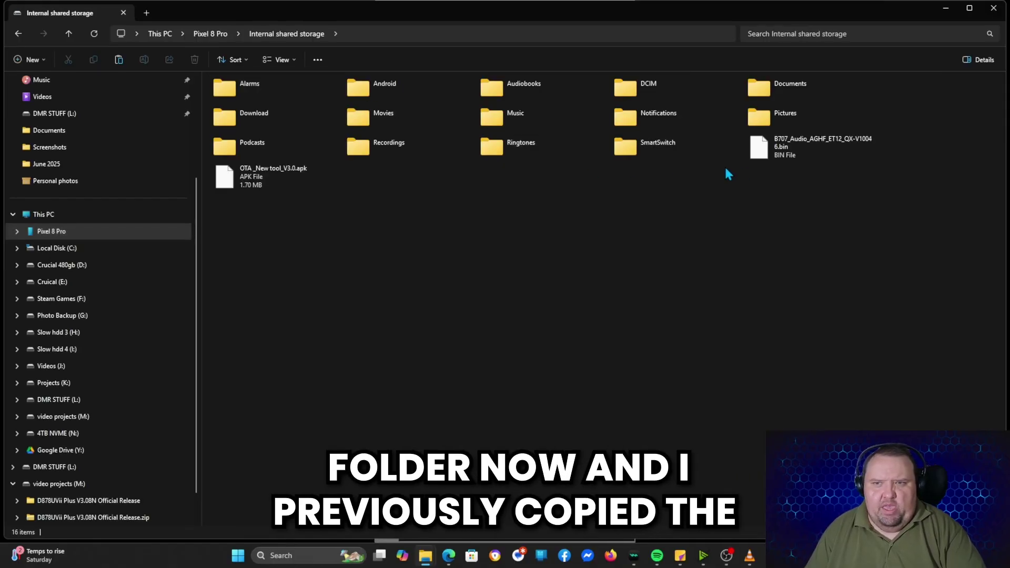
{"action": "left_click", "coordinate": [788, 143]}
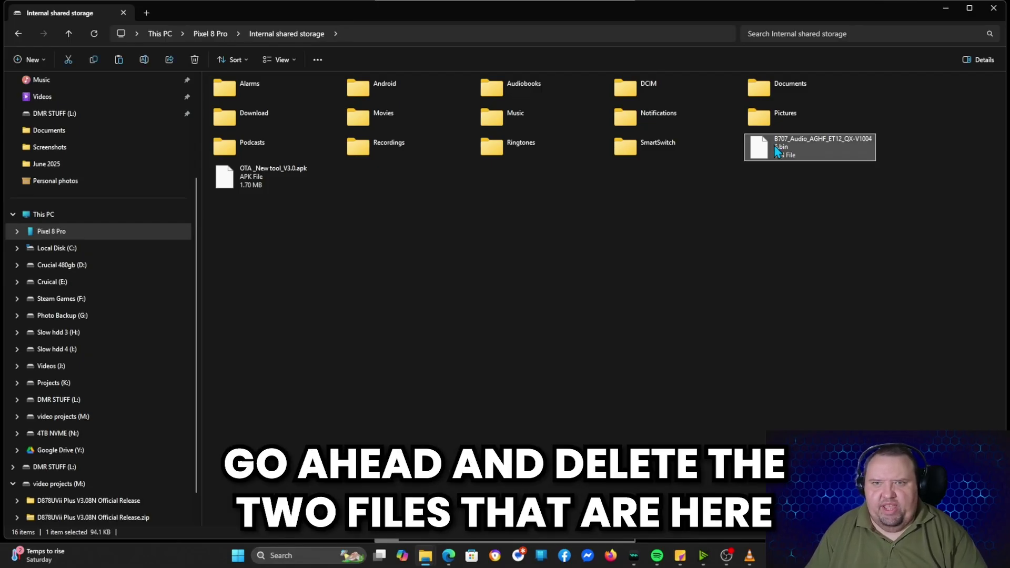
{"action": "left_click", "coordinate": [260, 182], "text": "ctrl"}
{"action": "key", "text": "Delete"}
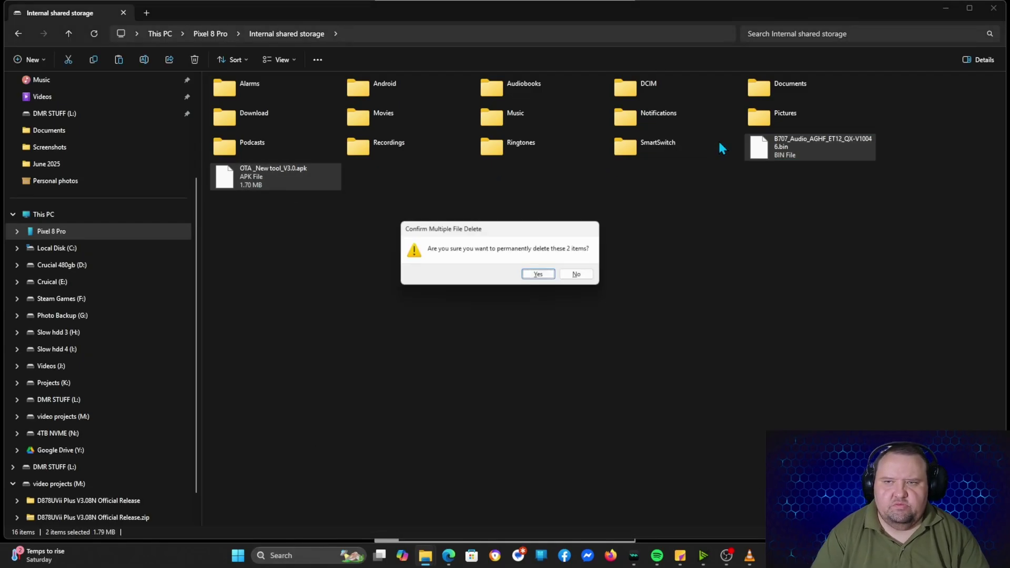
{"action": "key", "text": "Return"}
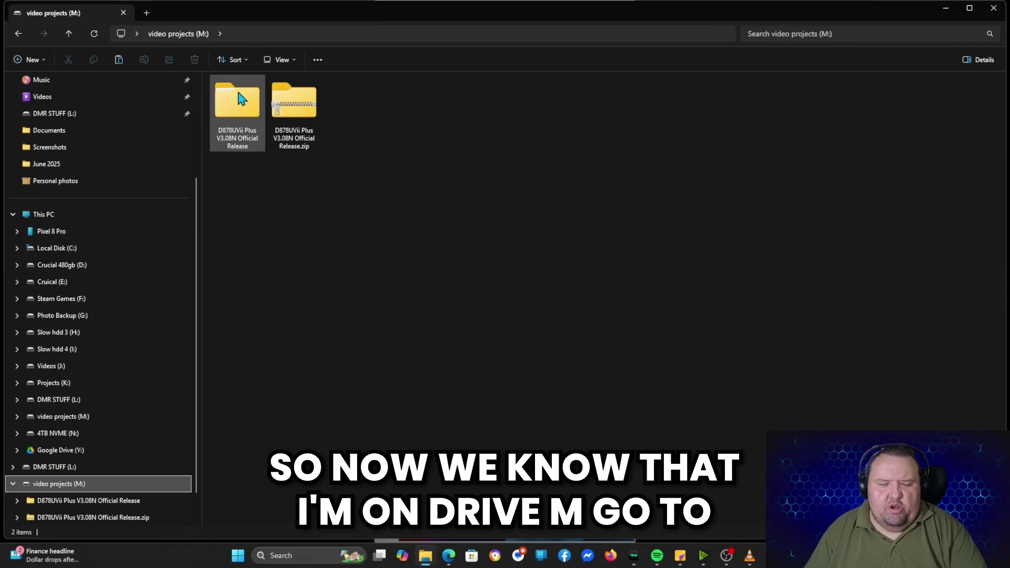
Step: In BT Firmware V10046, copy the B707_Audio .bin and OTA _New tool_V3.0.apk files
{"action": "double_click", "coordinate": [237, 88]}
{"action": "double_click", "coordinate": [238, 95]}
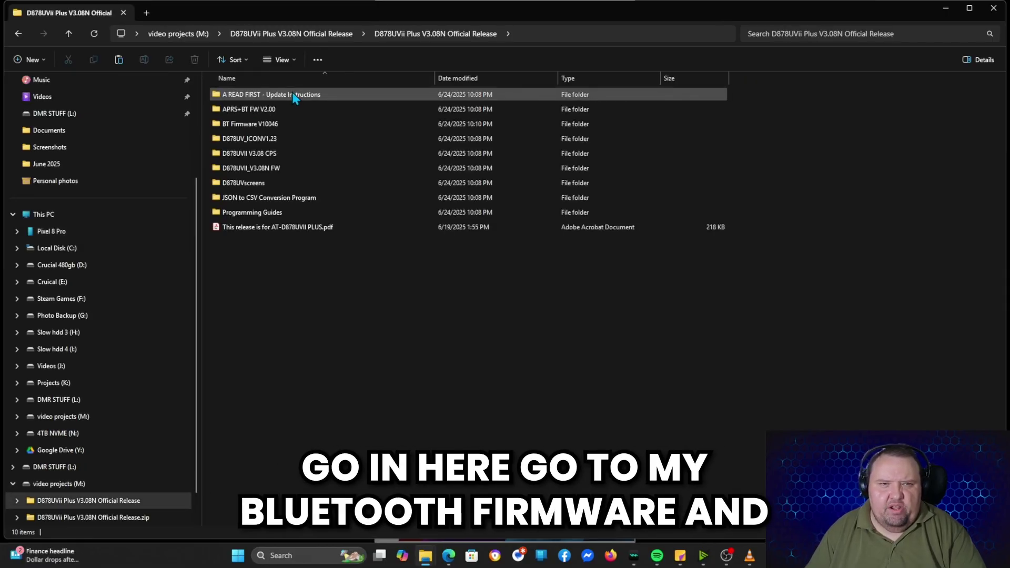
{"action": "double_click", "coordinate": [252, 126]}
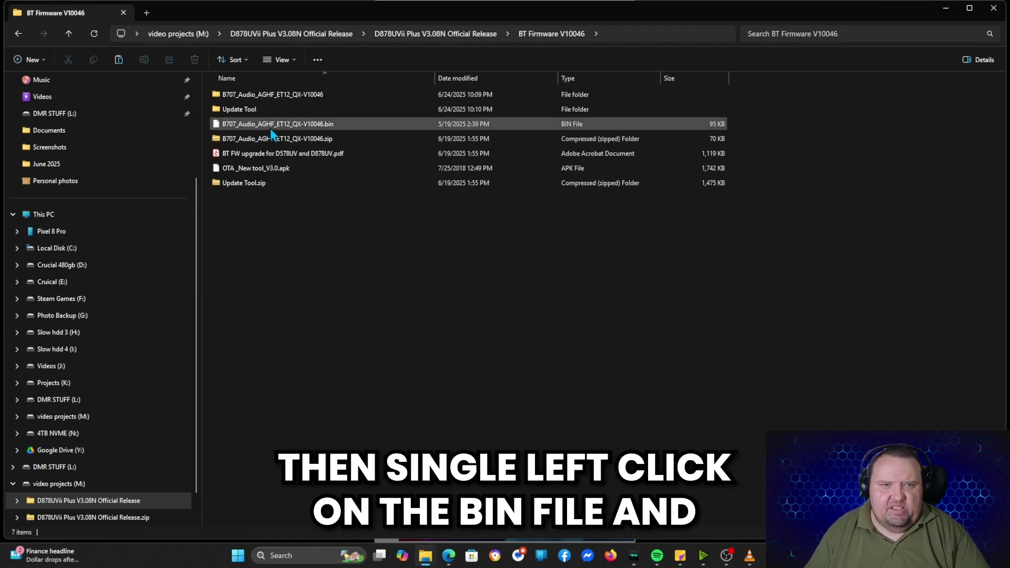
{"action": "left_click", "coordinate": [271, 126]}
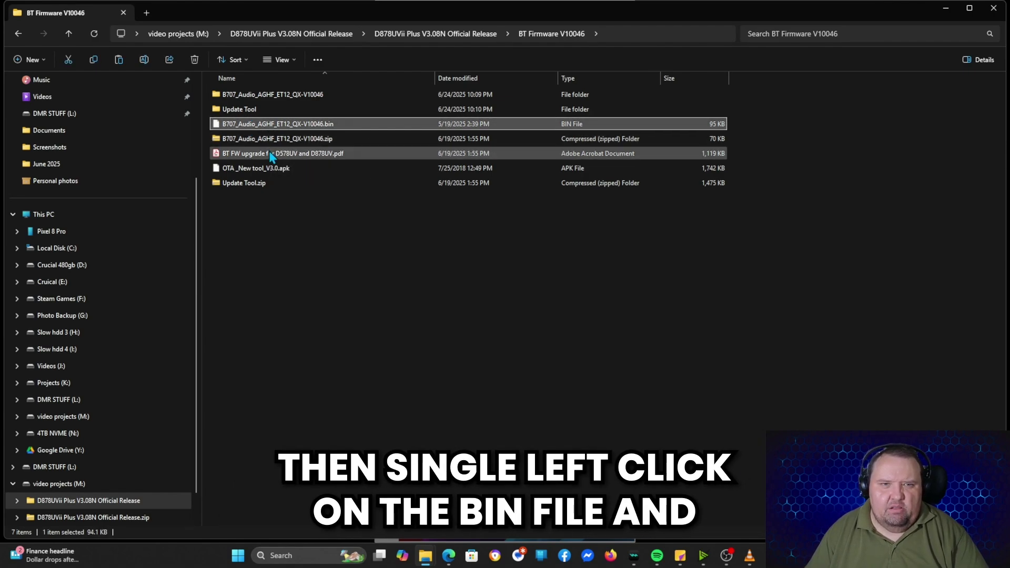
{"action": "left_click", "coordinate": [270, 170], "text": "ctrl"}
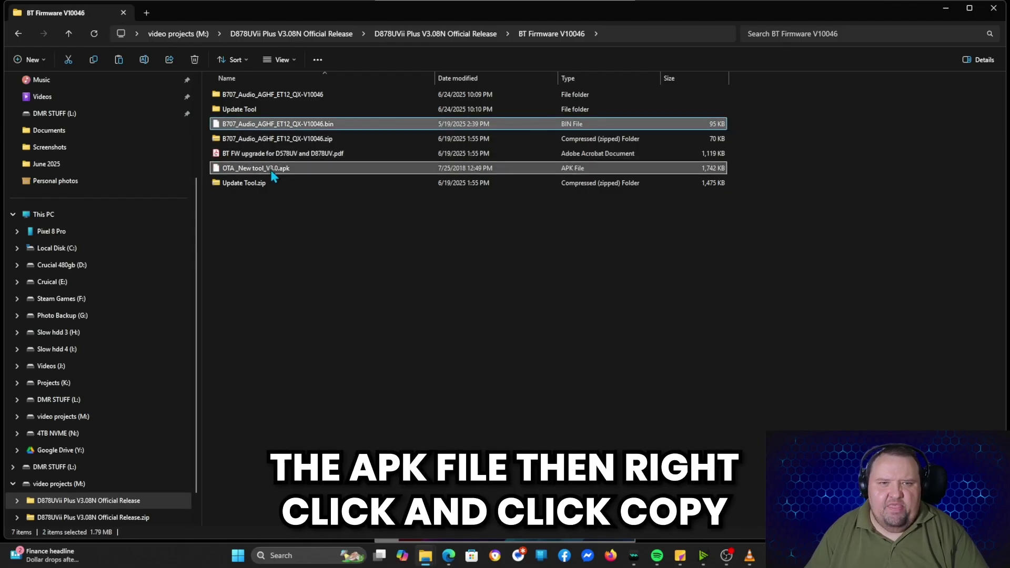
{"action": "right_click", "coordinate": [273, 176]}
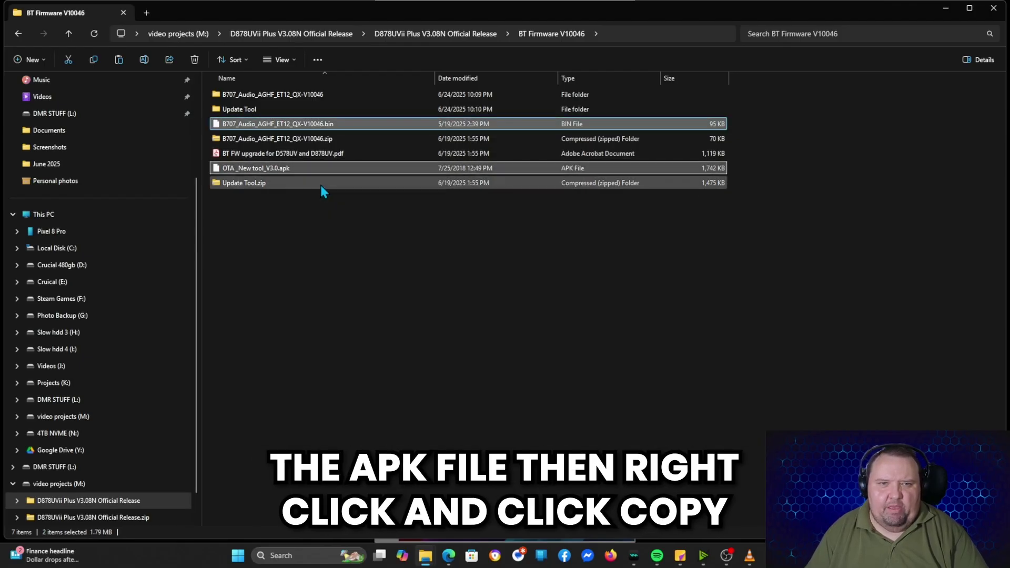
Step: Paste both files into the Pixel 8 Pro's Internal shared storage
{"action": "left_click", "coordinate": [46, 232]}
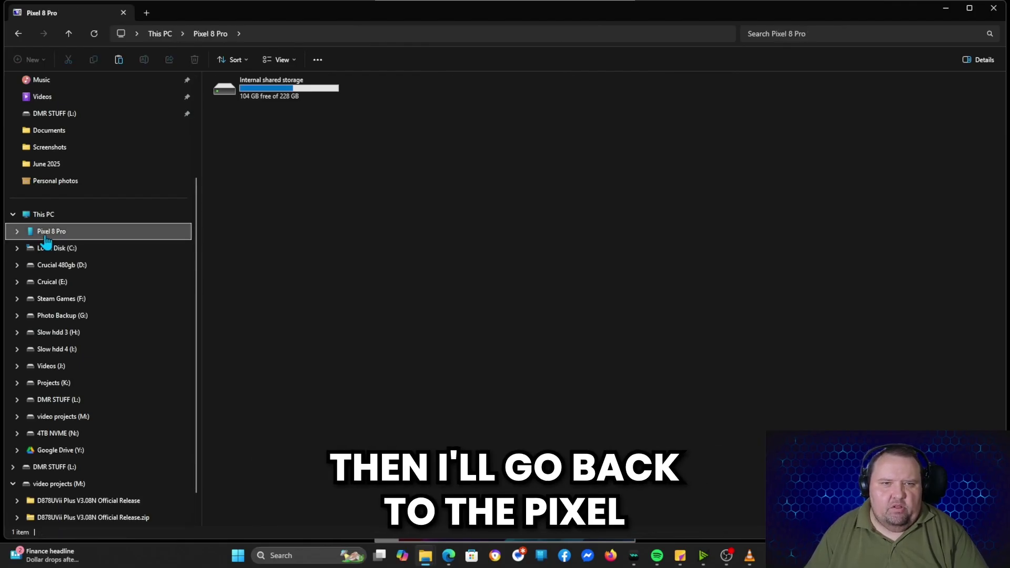
{"action": "double_click", "coordinate": [269, 90]}
{"action": "right_click", "coordinate": [348, 230]}
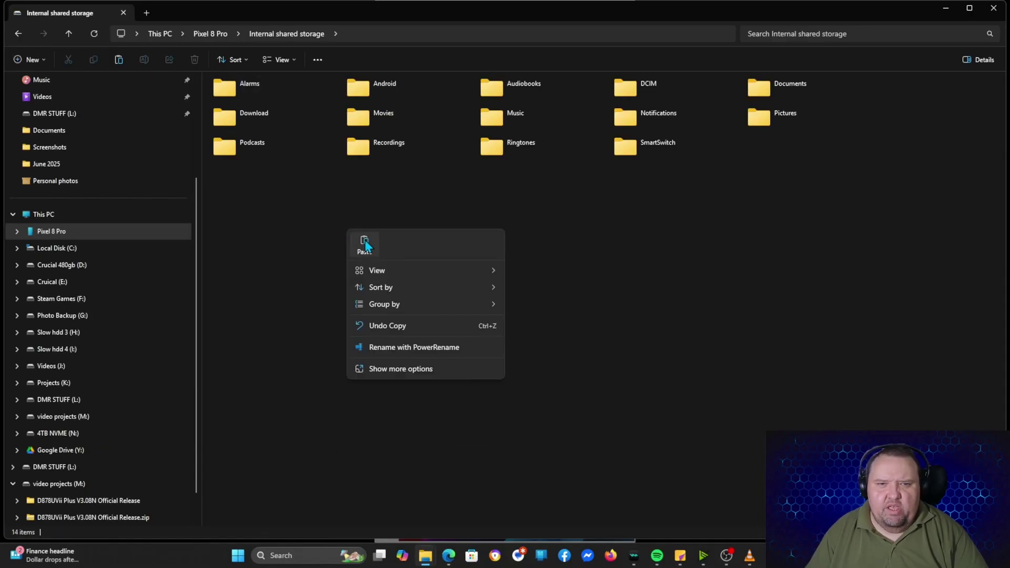
{"action": "left_click", "coordinate": [365, 243]}
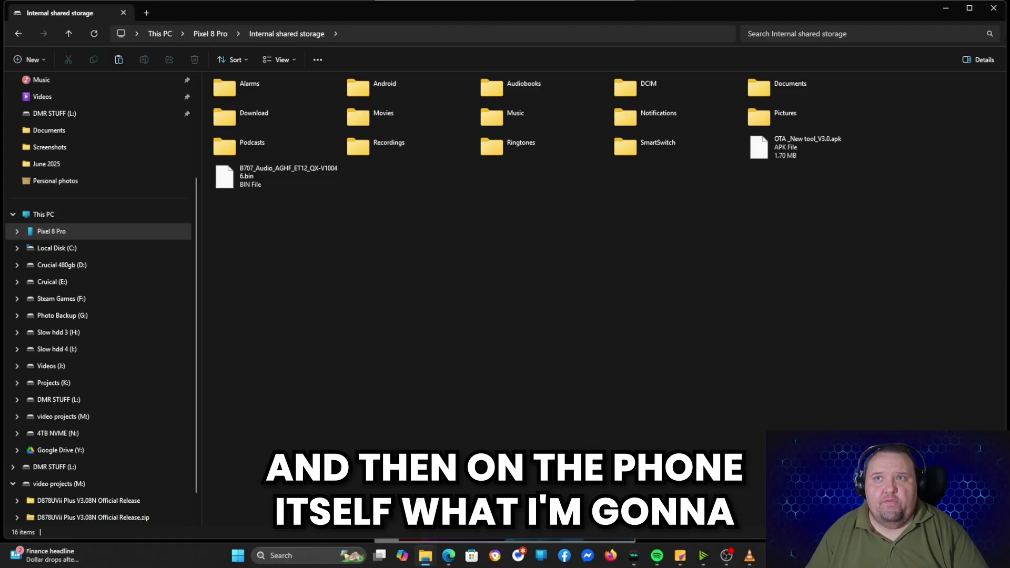
Step: Switch to the AirDroid Cast window to install and run the OTA tool's Bluetooth scan
{"action": "key", "text": "alt+Tab"}
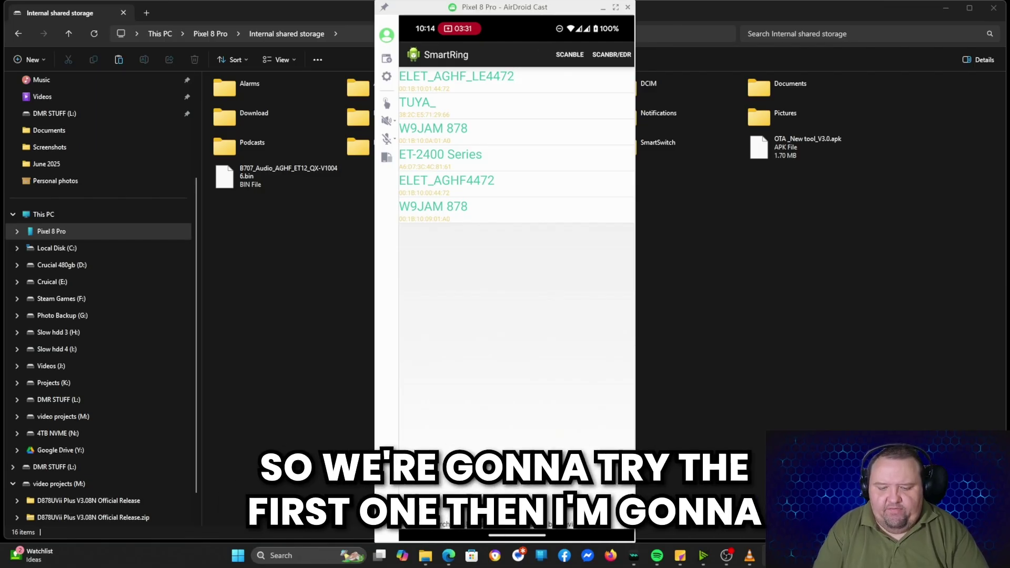
Step: Connect to W9JAM 878 and start the OTA upgrade using B707_Audio_AGHF_ET12_QX-V10046.bin
{"action": "left_click", "coordinate": [433, 132]}
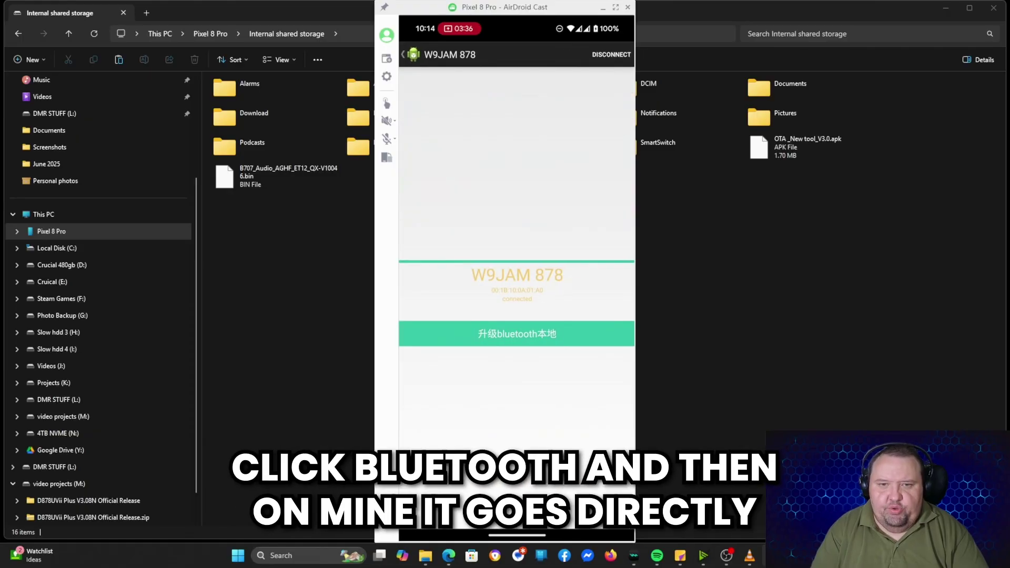
{"action": "left_click", "coordinate": [517, 333]}
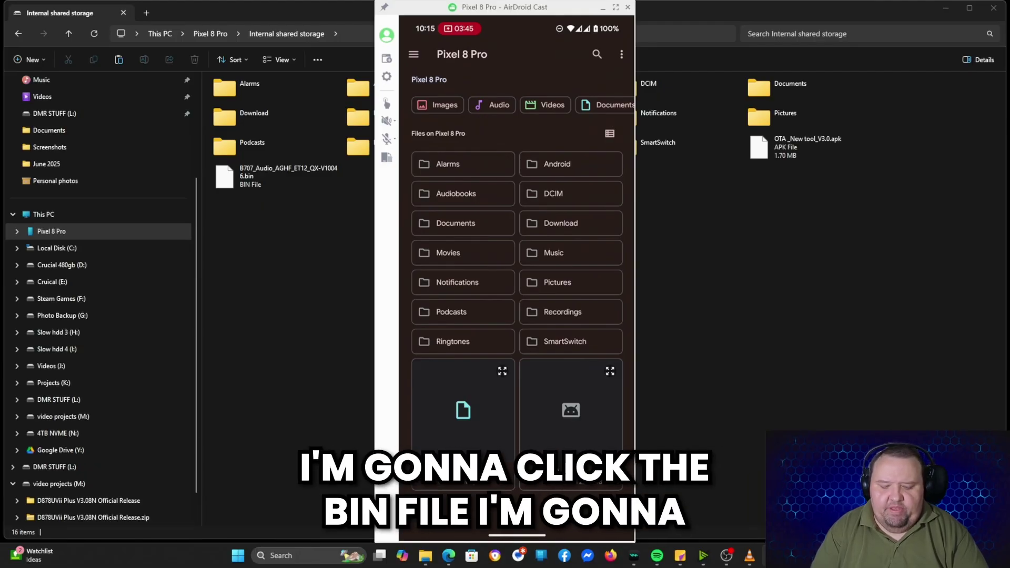
{"action": "left_click", "coordinate": [463, 411]}
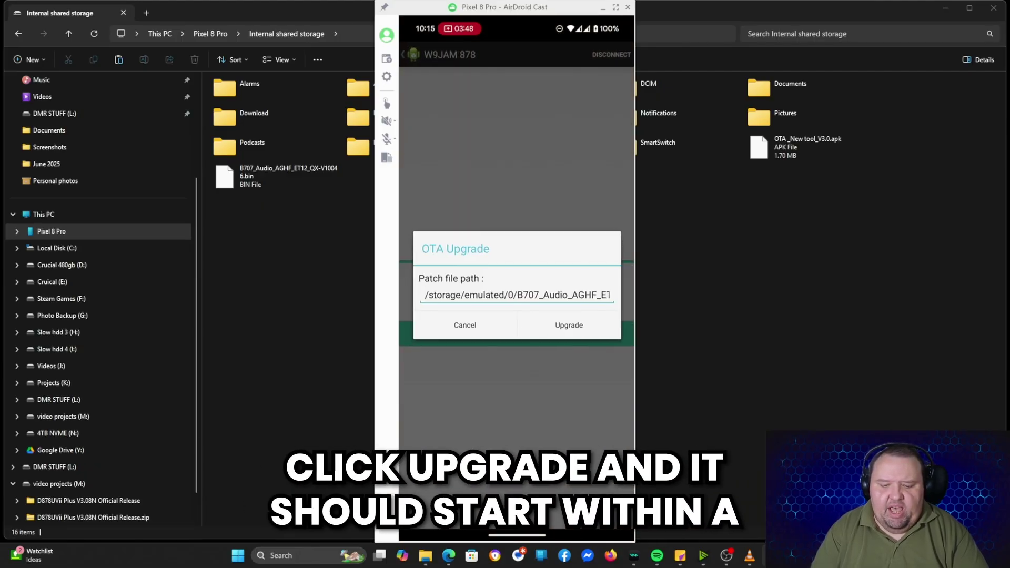
{"action": "left_click", "coordinate": [569, 325]}
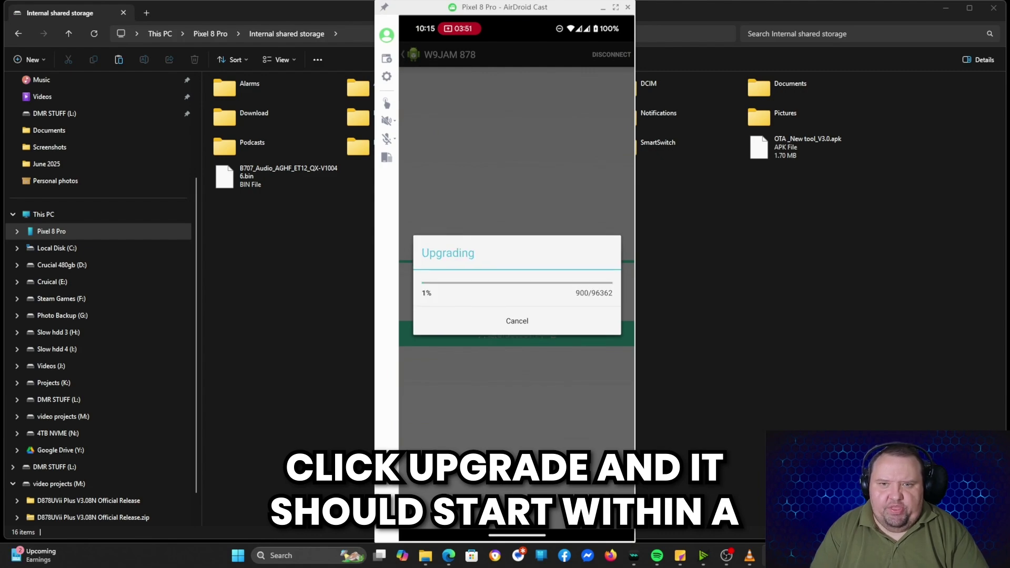